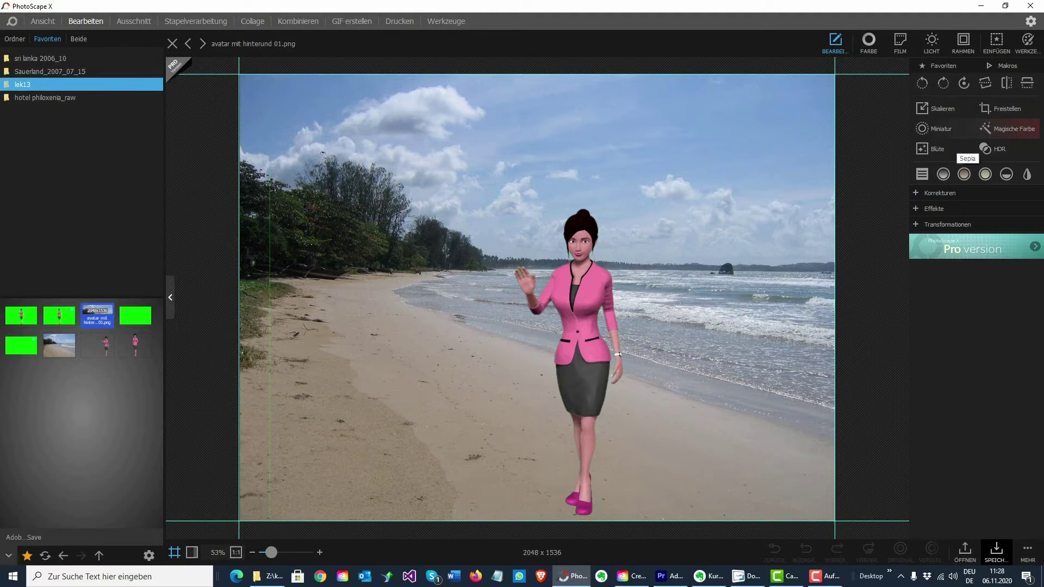
Activate the mixer brush (Mischpinsel) with a brush size of 15 and a strength of 50
{"action": "left_click", "coordinate": [1028, 40]}
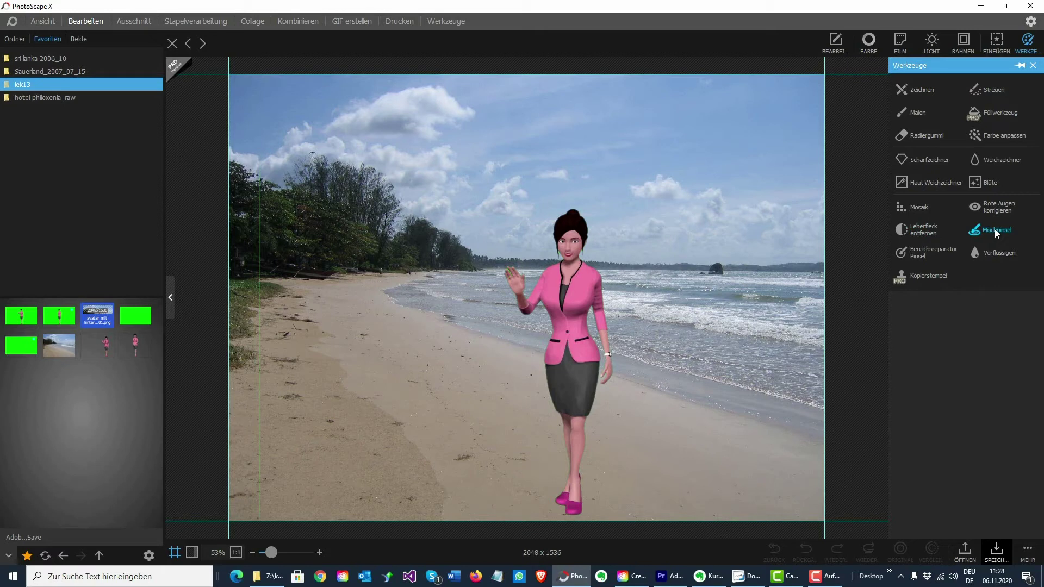
{"action": "left_click", "coordinate": [996, 232]}
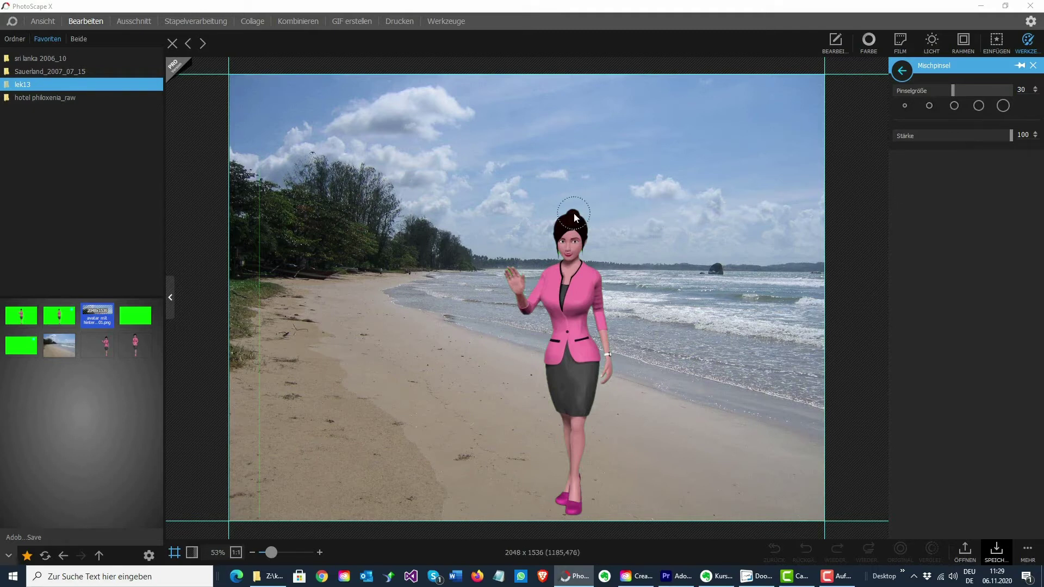
{"action": "left_click", "coordinate": [929, 105]}
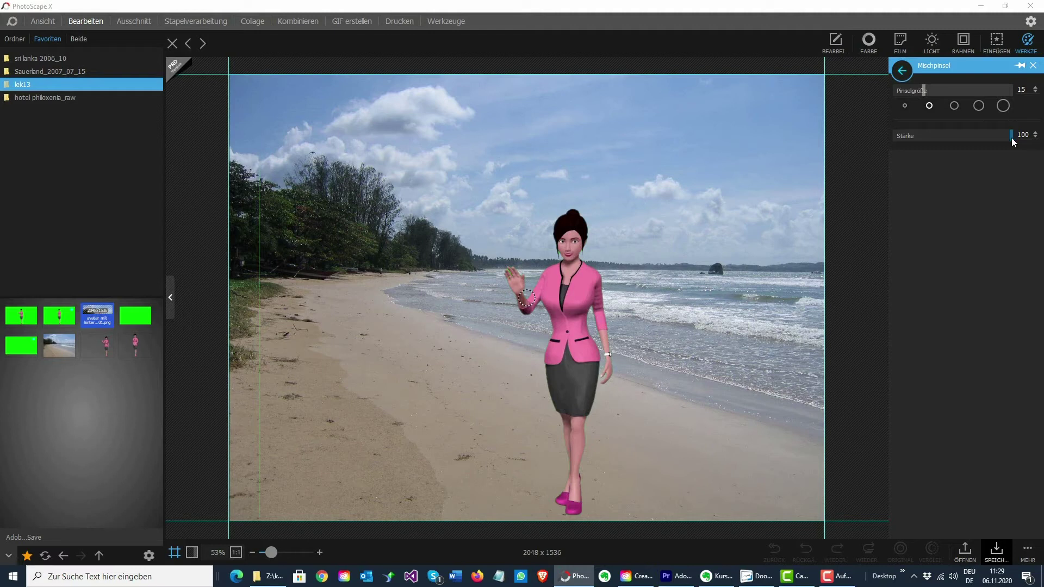
{"action": "left_click_drag", "start_coordinate": [1011, 140], "coordinate": [891, 147]}
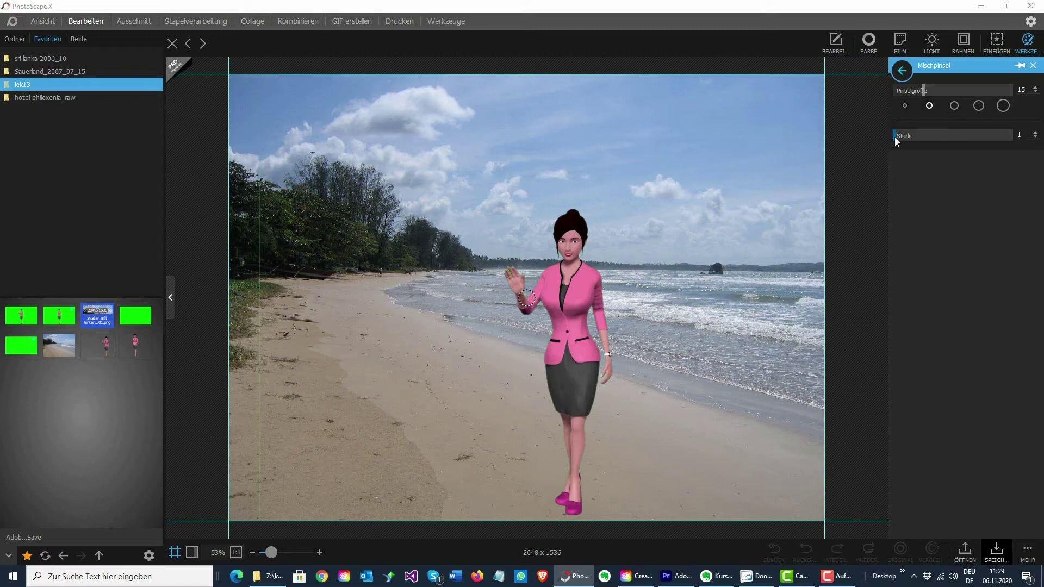
{"action": "left_click_drag", "start_coordinate": [895, 137], "coordinate": [973, 139]}
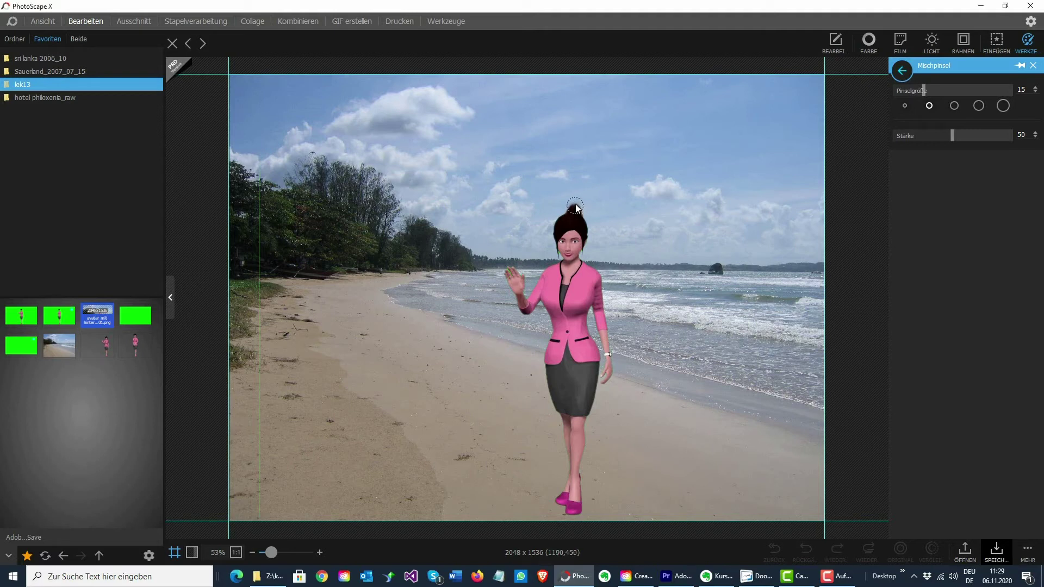
Try smearing the avatar's hair bun upward at the current strength, and undo the stroke
{"action": "left_click_drag", "start_coordinate": [575, 207], "coordinate": [578, 193]}
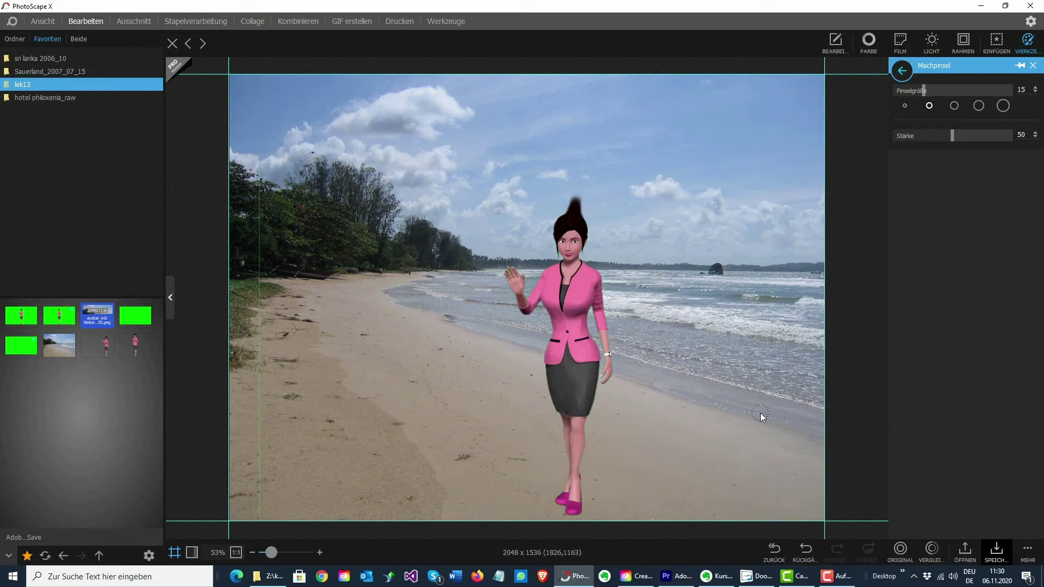
{"action": "left_click", "coordinate": [807, 550]}
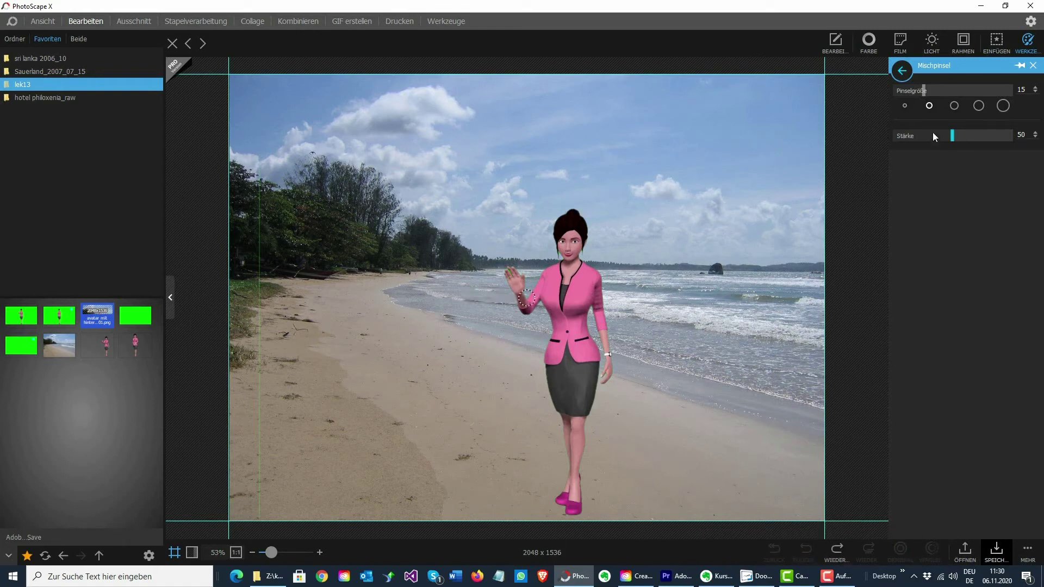
Set the brush strength to 100 and smear the avatar's hair bun upward and her shoes outward
{"action": "left_click_drag", "start_coordinate": [953, 137], "coordinate": [1018, 138]}
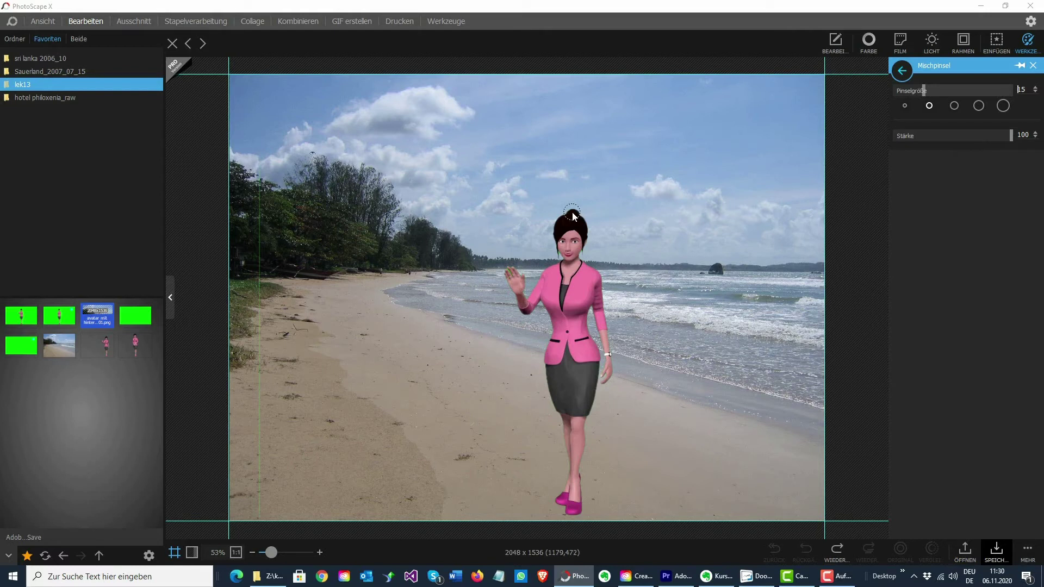
{"action": "left_click_drag", "start_coordinate": [574, 216], "coordinate": [573, 189]}
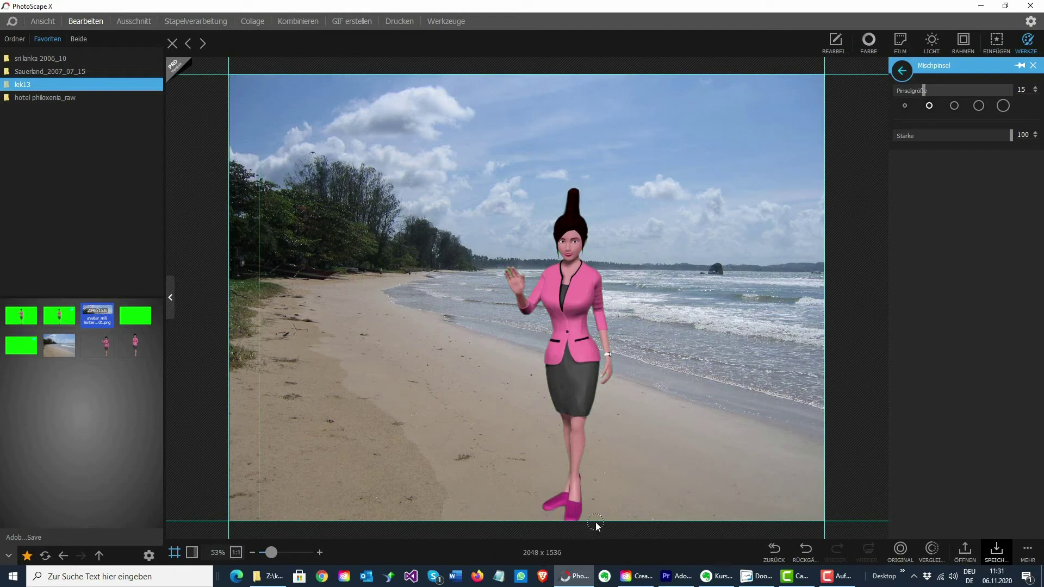
{"action": "mouse_move", "coordinate": [595, 522]}
{"action": "left_mouse_down"}
{"action": "mouse_move", "coordinate": [524, 494]}
{"action": "mouse_move", "coordinate": [569, 482]}
{"action": "left_mouse_up"}
Stretch the small rock on the sea horizon upward into a tall pillar with the mixer brush and rework its base
{"action": "left_click_drag", "start_coordinate": [271, 555], "coordinate": [282, 556]}
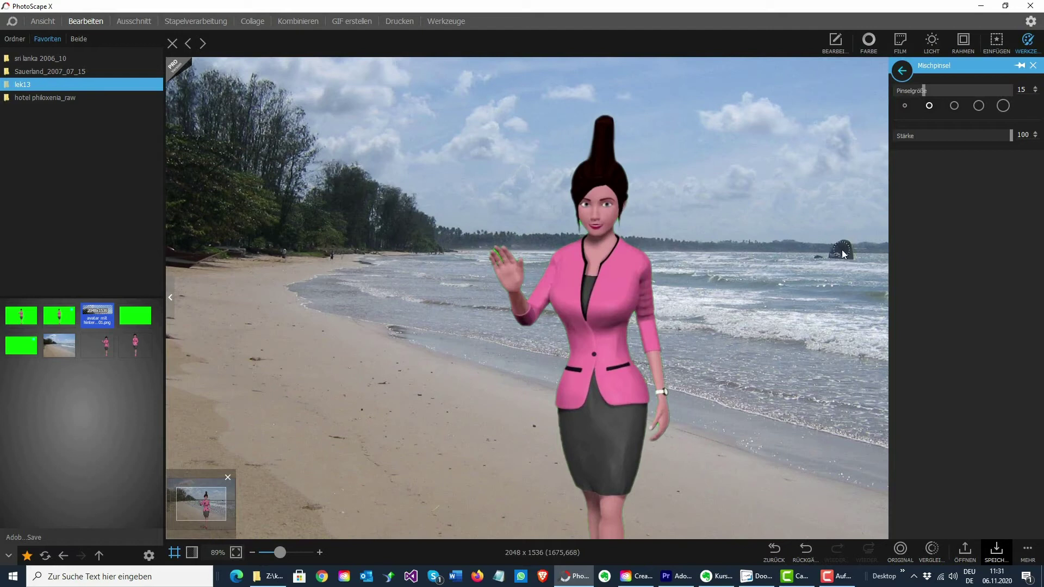
{"action": "left_click_drag", "start_coordinate": [843, 254], "coordinate": [844, 222]}
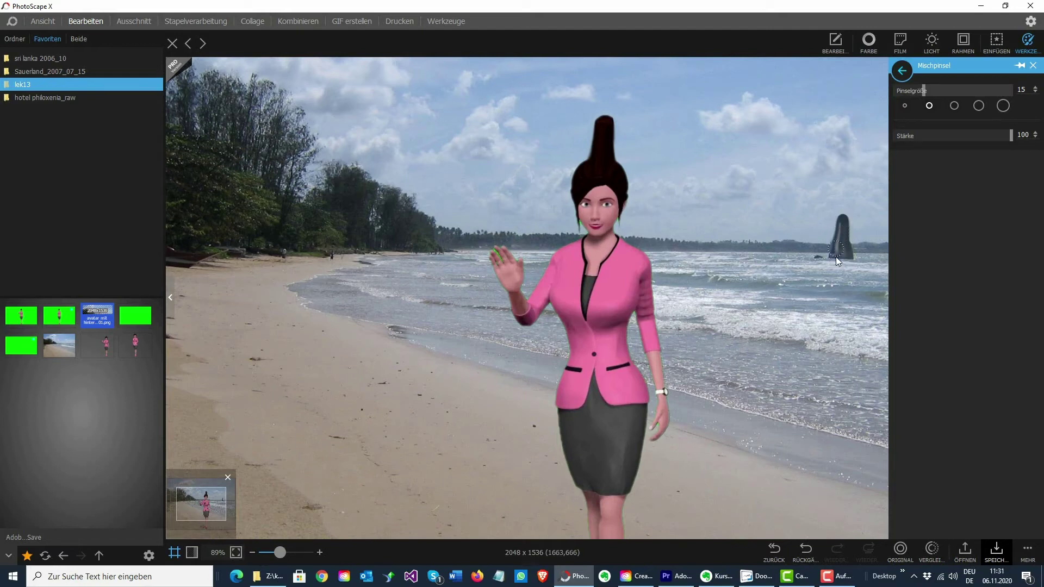
{"action": "left_click", "coordinate": [215, 553]}
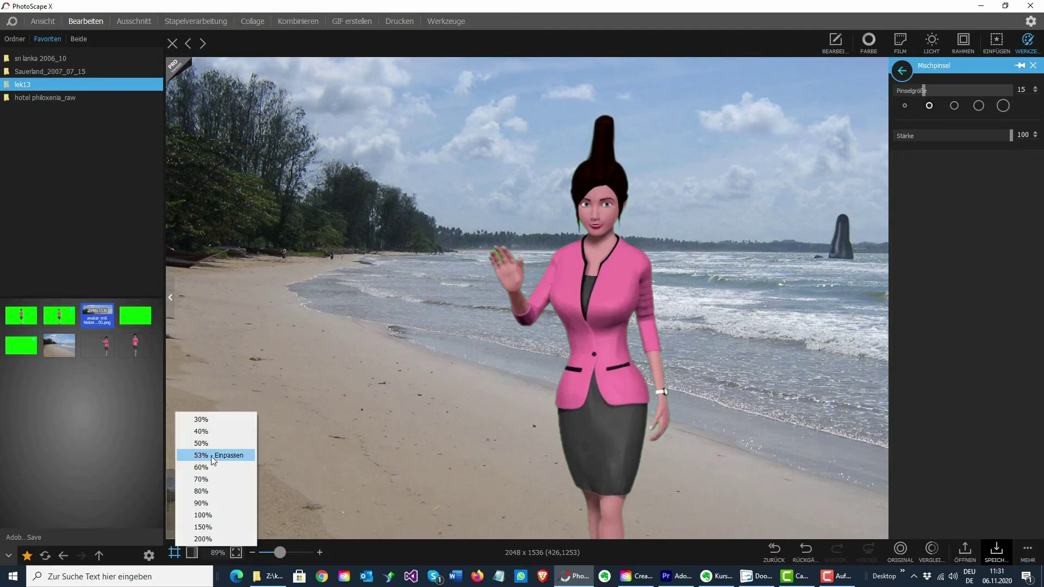
{"action": "left_click", "coordinate": [213, 455]}
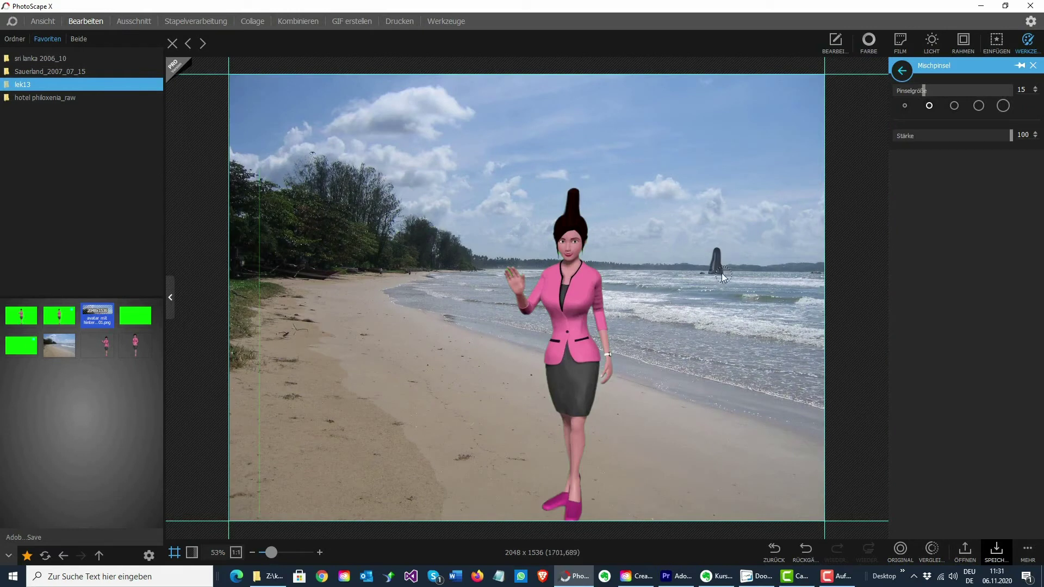
{"action": "left_click_drag", "start_coordinate": [722, 273], "coordinate": [717, 267]}
Compare the image before and after the latest brush edits, switching back and forth several times
{"action": "left_click", "coordinate": [930, 552]}
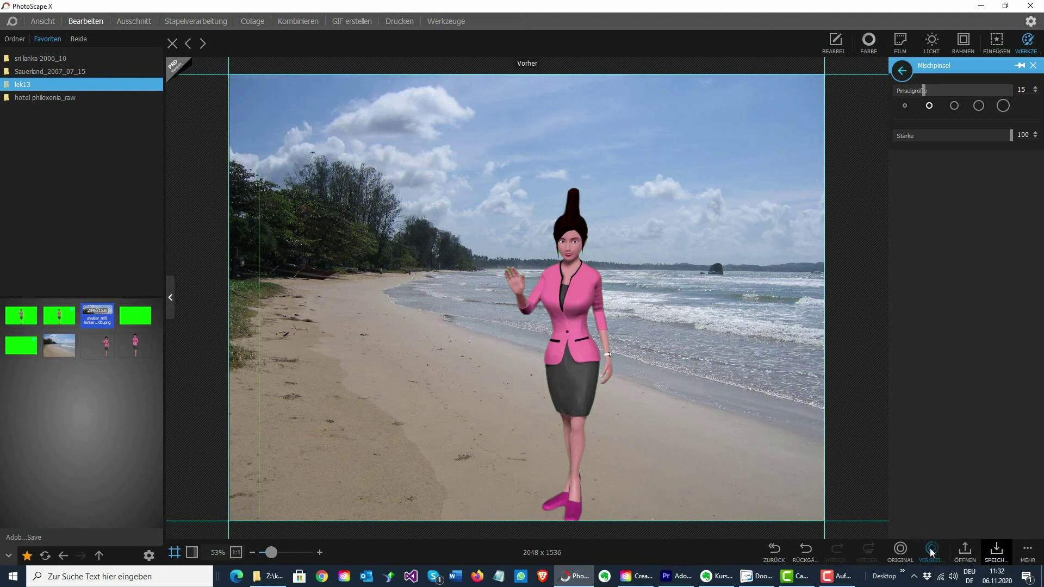
{"action": "left_click", "coordinate": [930, 552]}
{"action": "left_click", "coordinate": [931, 552]}
{"action": "left_click", "coordinate": [931, 552]}
{"action": "left_click", "coordinate": [930, 553]}
{"action": "left_click", "coordinate": [931, 552]}
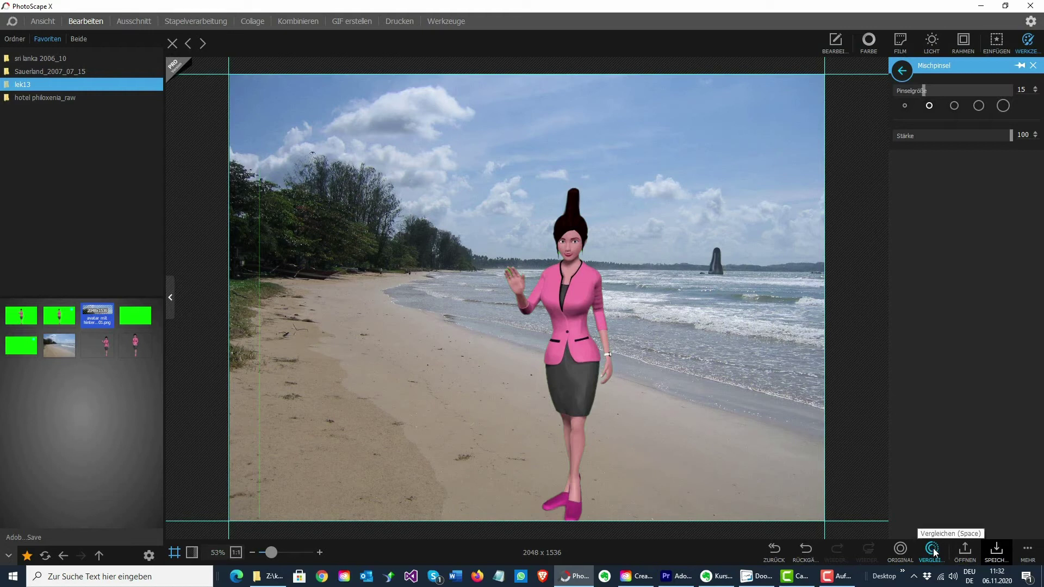
{"action": "left_click", "coordinate": [931, 551]}
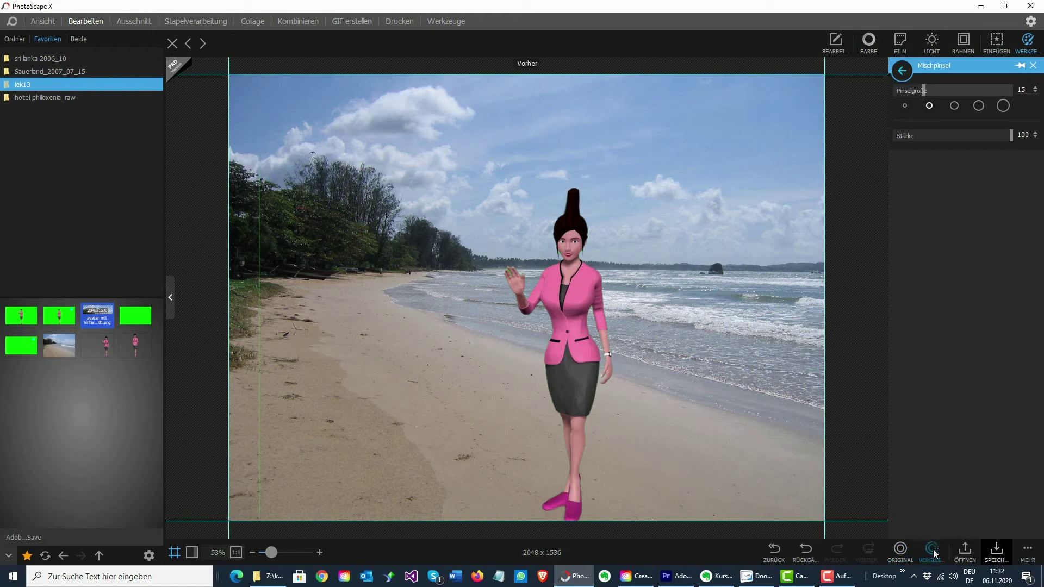
{"action": "left_click", "coordinate": [932, 551]}
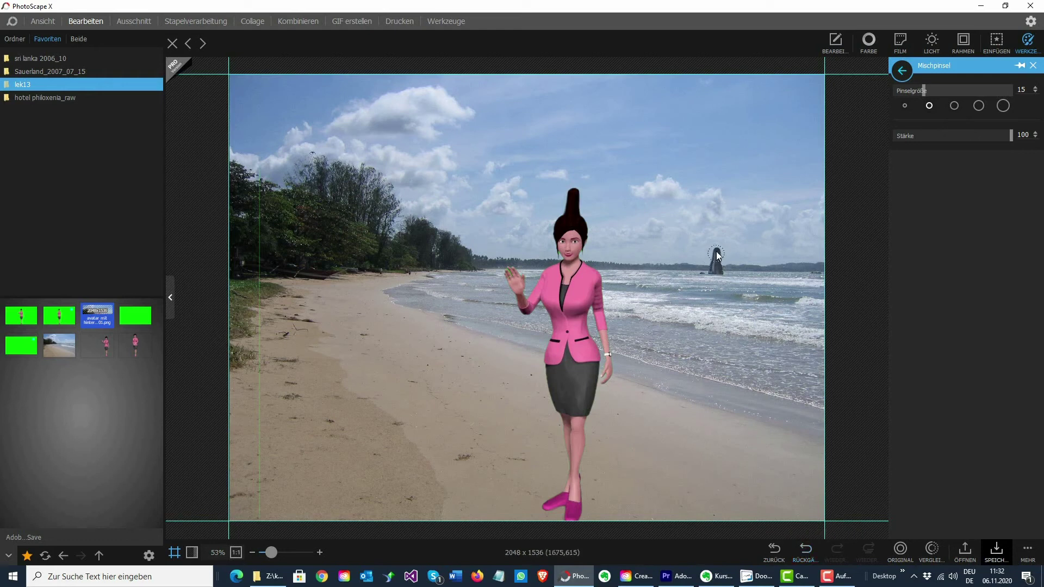
Undo the mixer brush strokes on the rock, the shoes and the hair bun one after another
{"action": "left_click", "coordinate": [805, 552]}
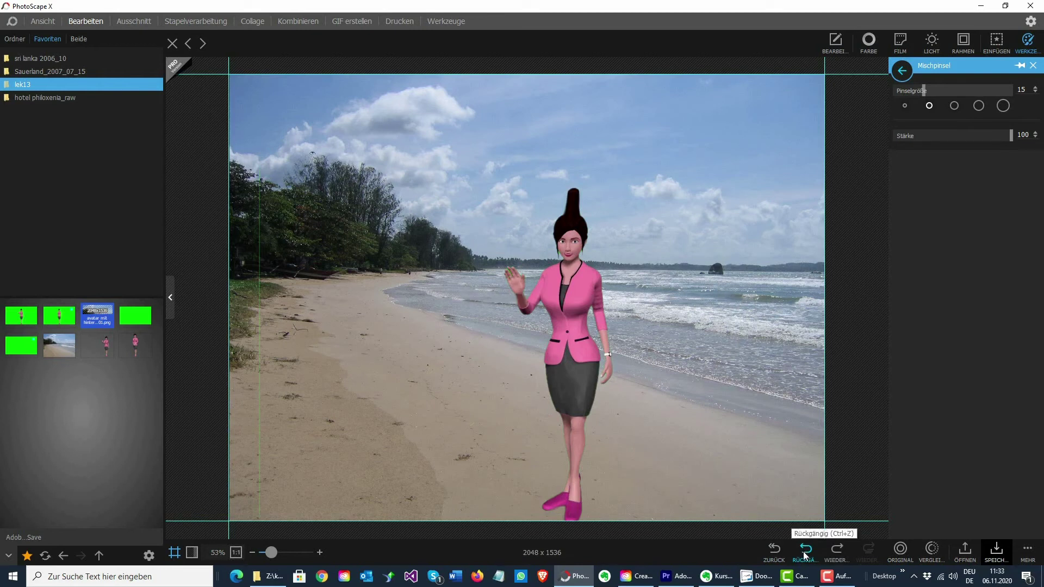
{"action": "left_click", "coordinate": [805, 552]}
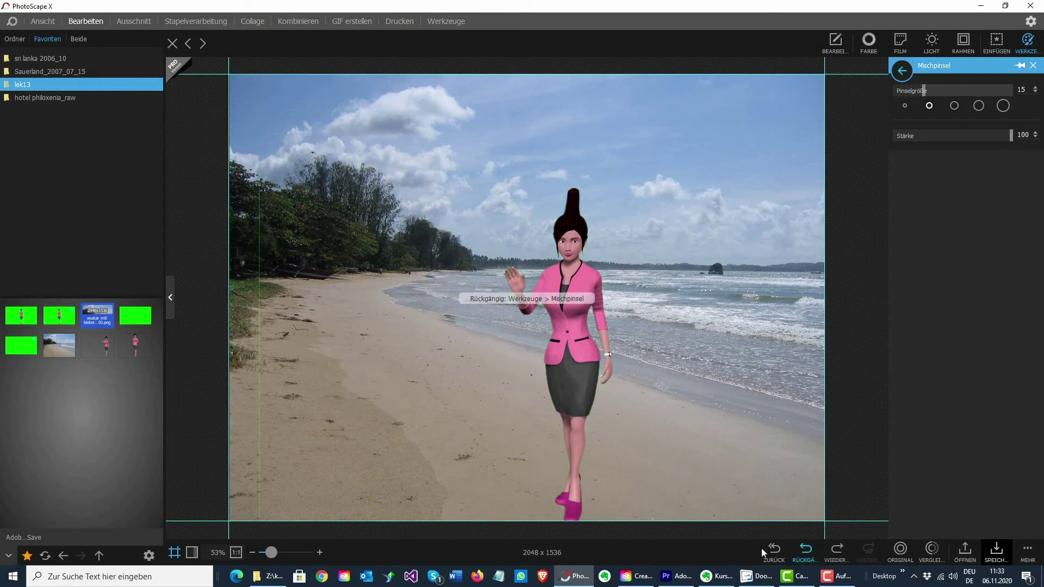
{"action": "left_click", "coordinate": [806, 553]}
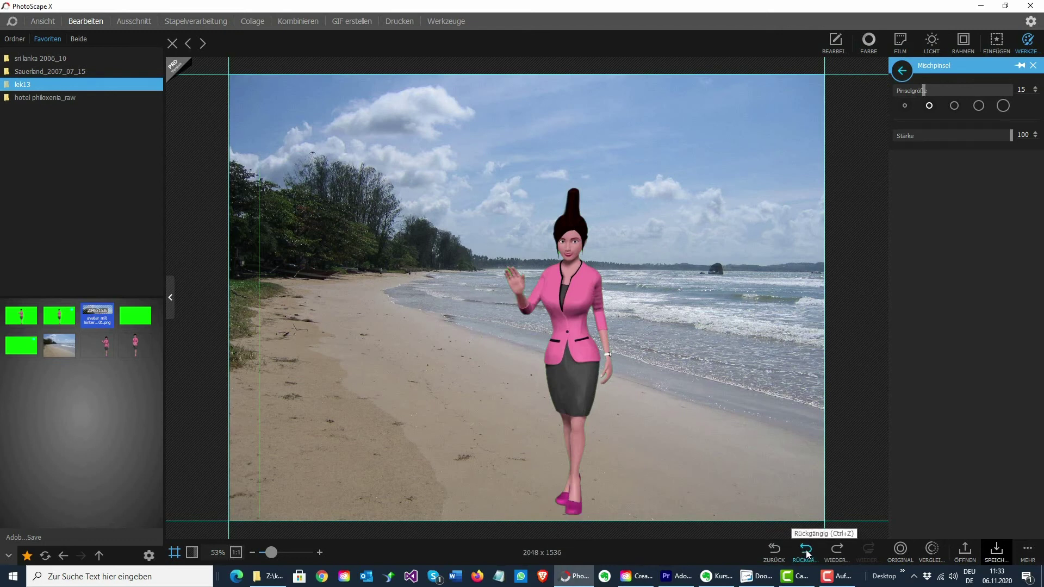
{"action": "left_click", "coordinate": [806, 553]}
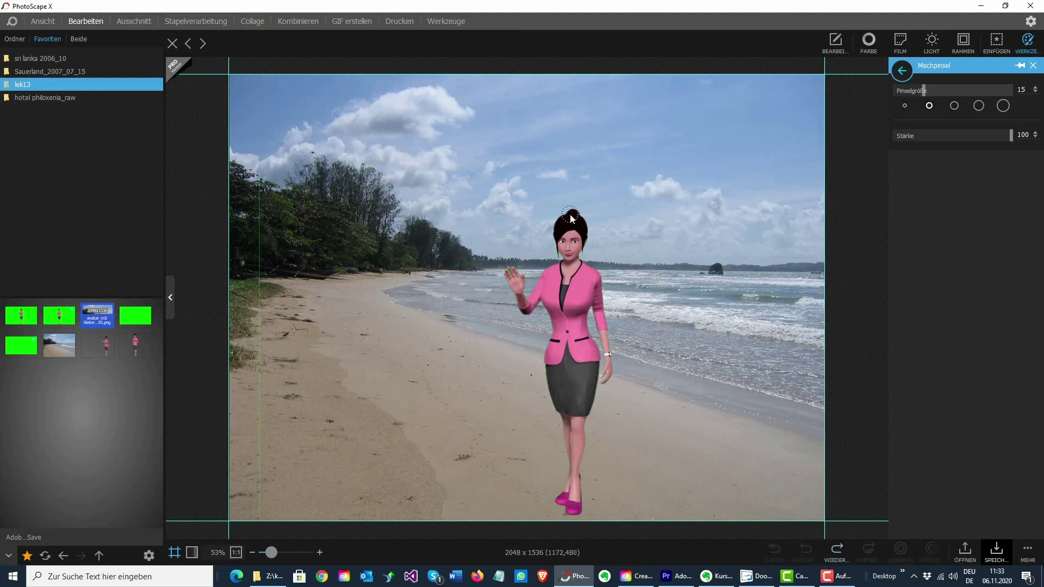
Smear the avatar's hair bun and the rock in the sea upward again with the mixer brush
{"action": "left_click_drag", "start_coordinate": [571, 218], "coordinate": [576, 202]}
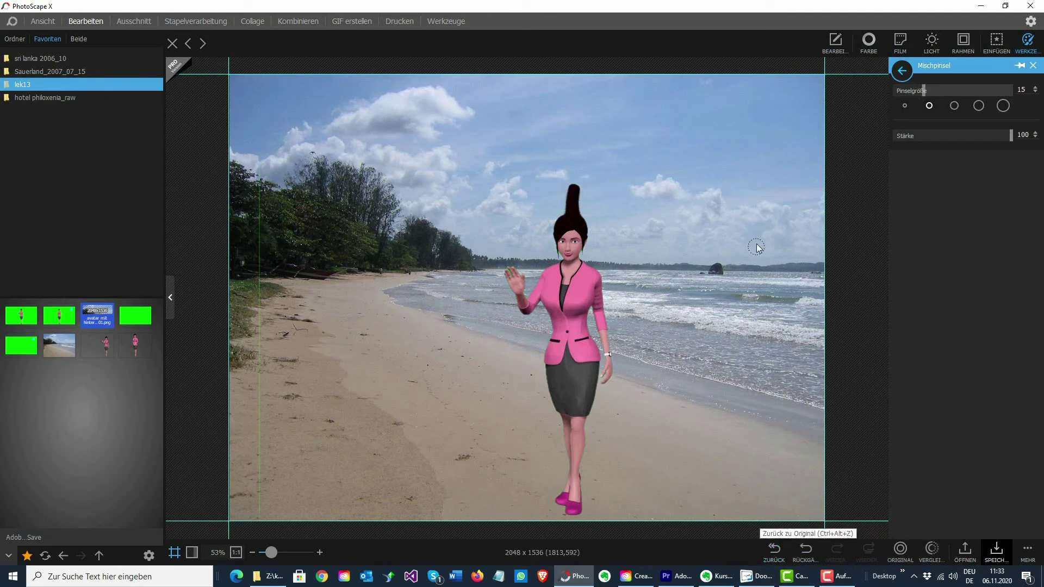
{"action": "left_click_drag", "start_coordinate": [717, 268], "coordinate": [716, 247]}
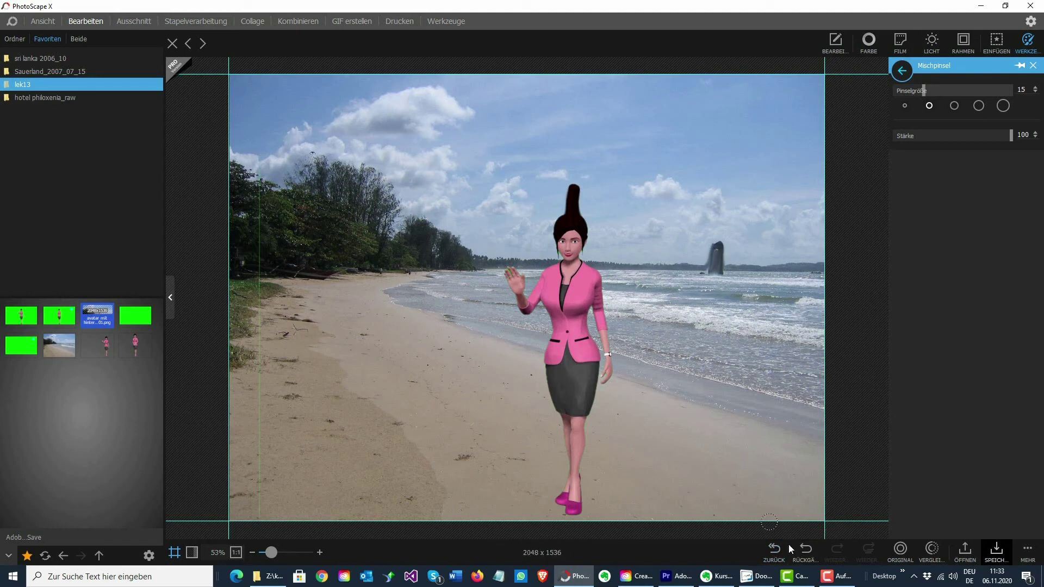
Close the image without saving and reopen "avatar mit hinterund 01.png" in the editor
{"action": "left_click", "coordinate": [173, 44]}
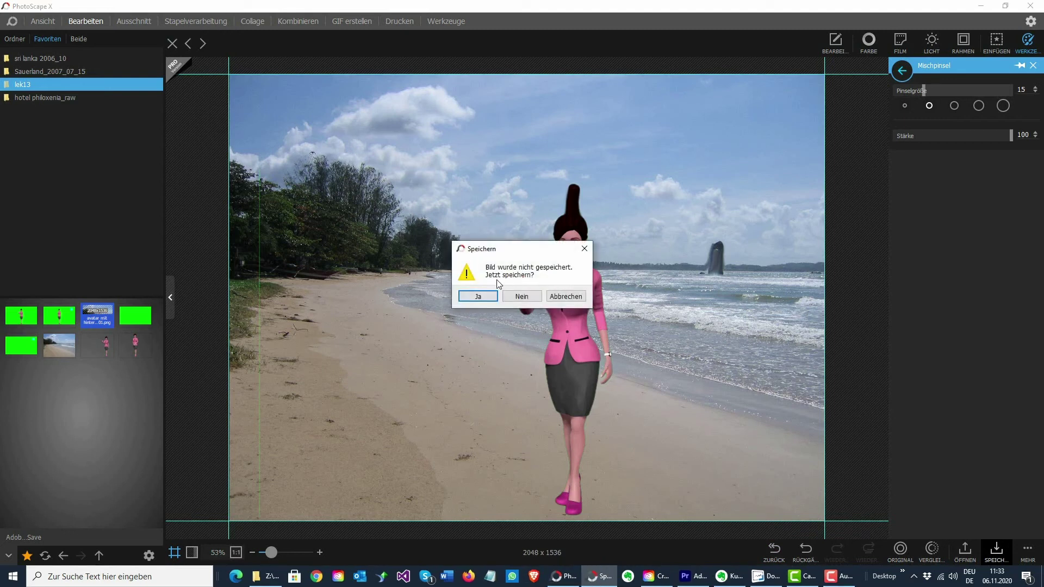
{"action": "left_click", "coordinate": [522, 296]}
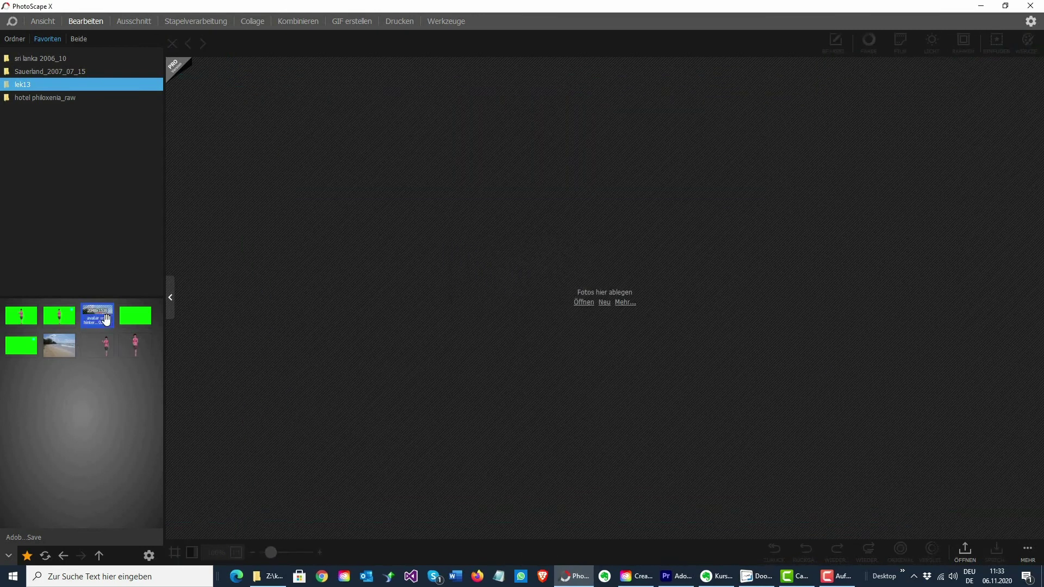
{"action": "left_click_drag", "start_coordinate": [98, 318], "coordinate": [550, 277]}
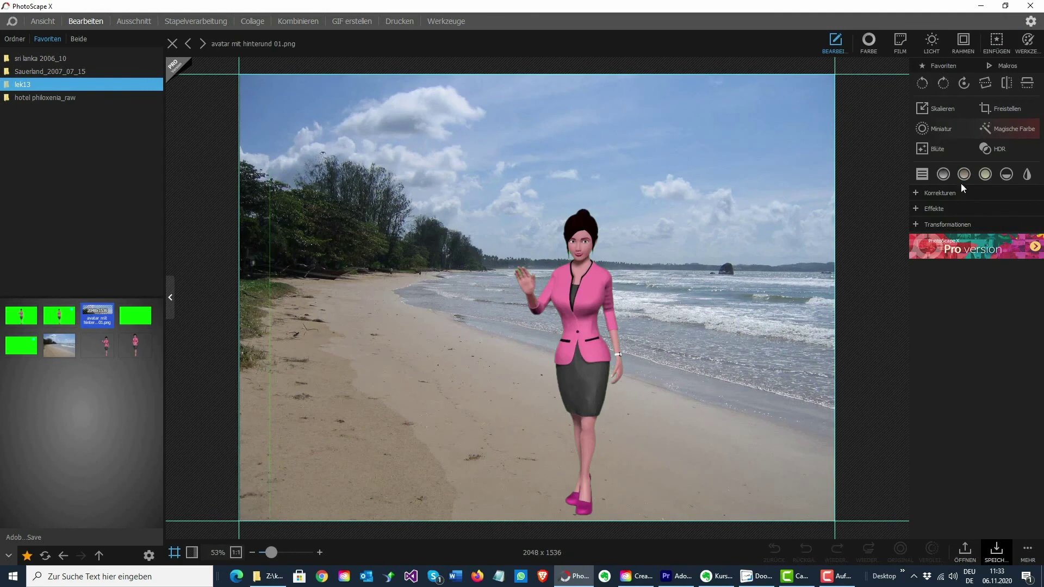
Reactivate the mixer brush in the reopened image and pull the hair bun and the rock on the horizon upward
{"action": "left_click", "coordinate": [1027, 44]}
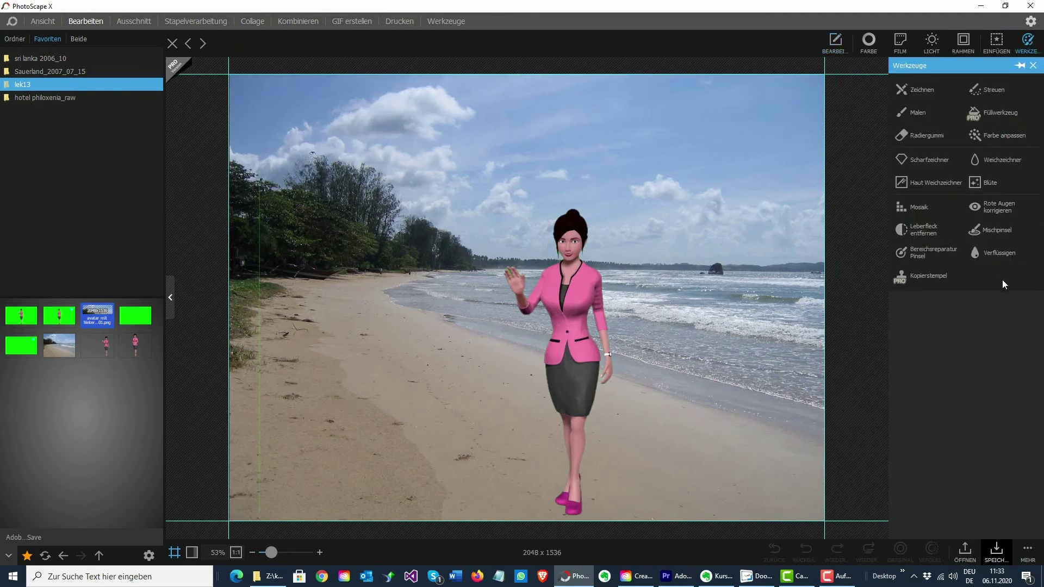
{"action": "left_click", "coordinate": [994, 229]}
{"action": "left_click_drag", "start_coordinate": [578, 217], "coordinate": [580, 184]}
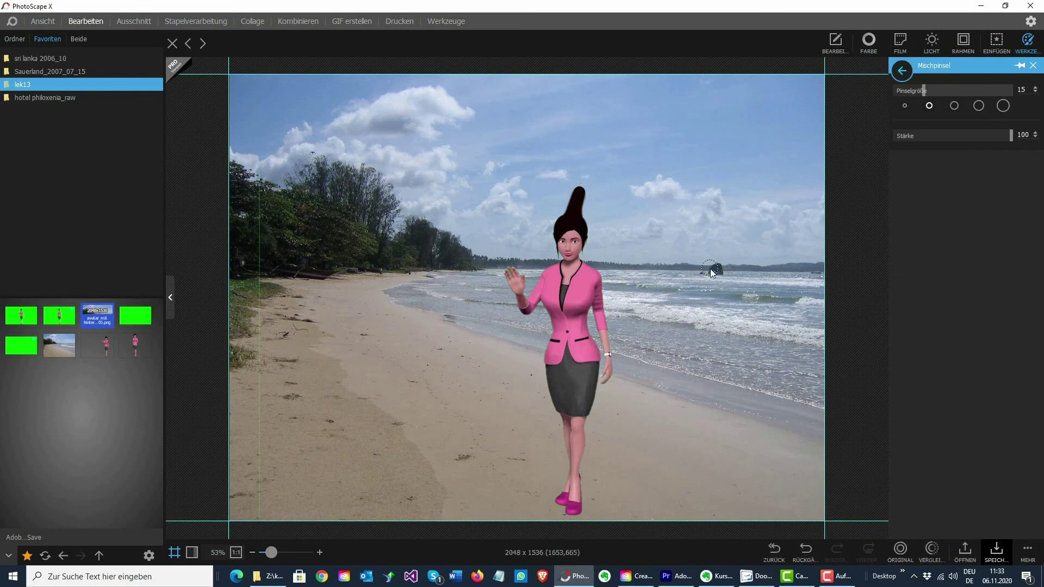
{"action": "left_click_drag", "start_coordinate": [716, 272], "coordinate": [717, 226]}
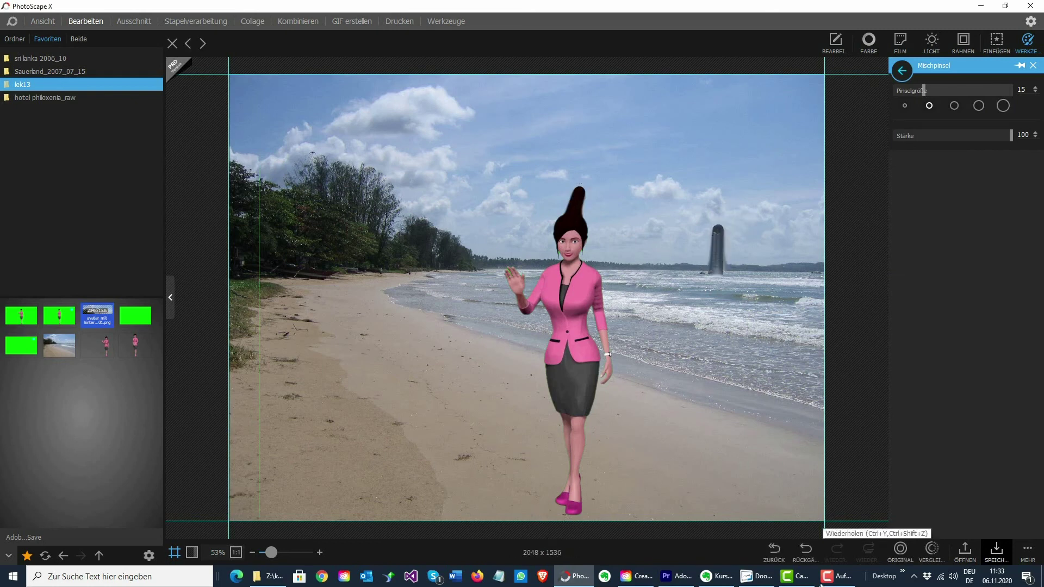
Revert the image to its original state, close the mixer brush and bring up the overview of editing tools
{"action": "left_click", "coordinate": [774, 552]}
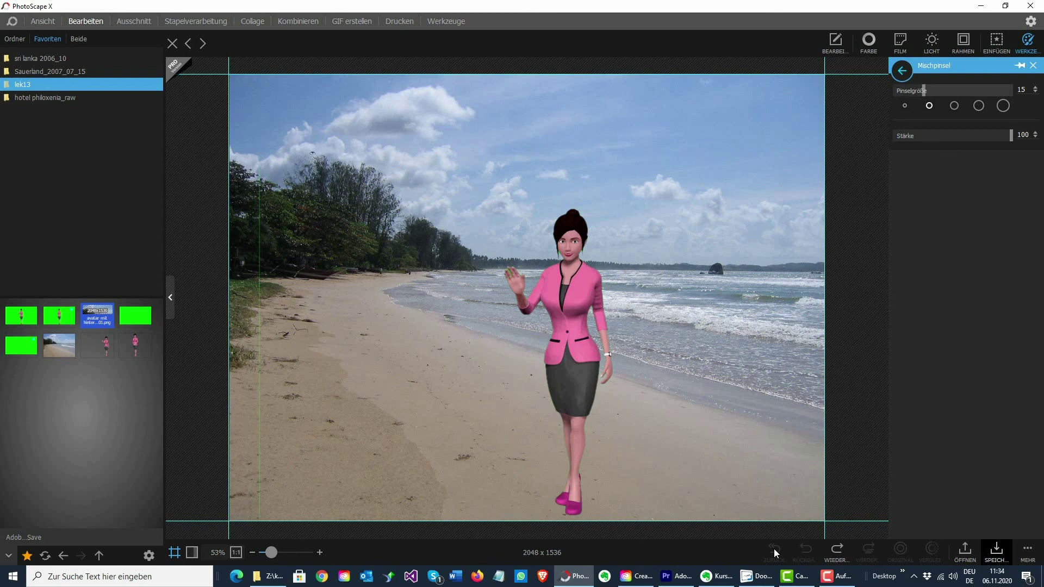
{"action": "left_click", "coordinate": [1031, 65]}
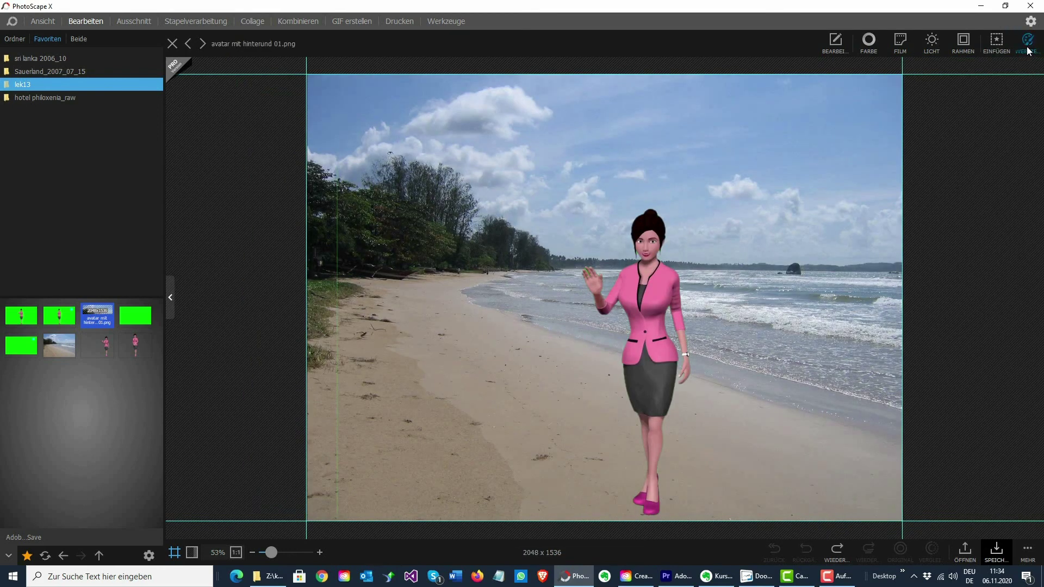
{"action": "left_click", "coordinate": [1027, 40]}
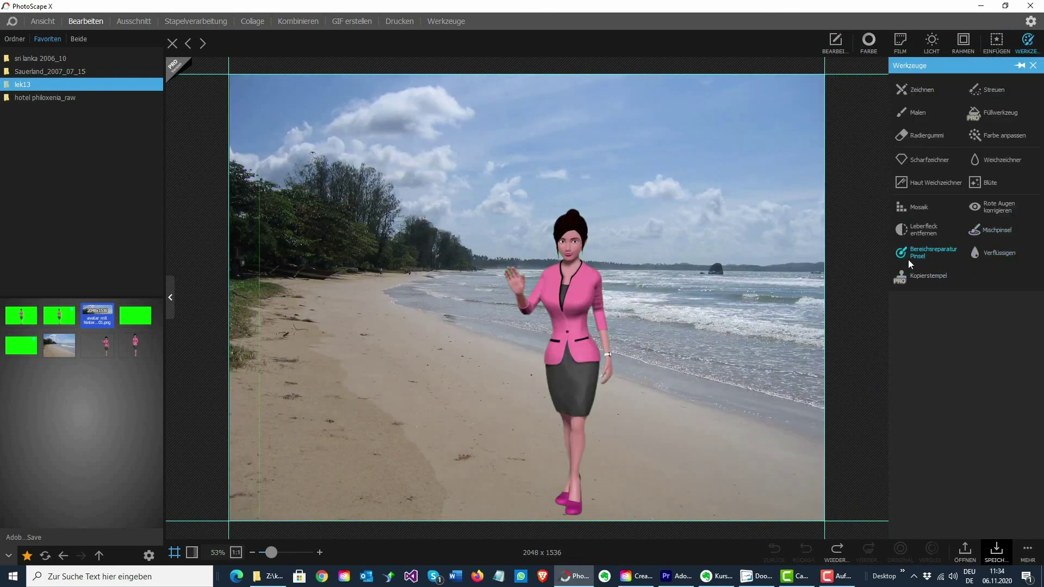